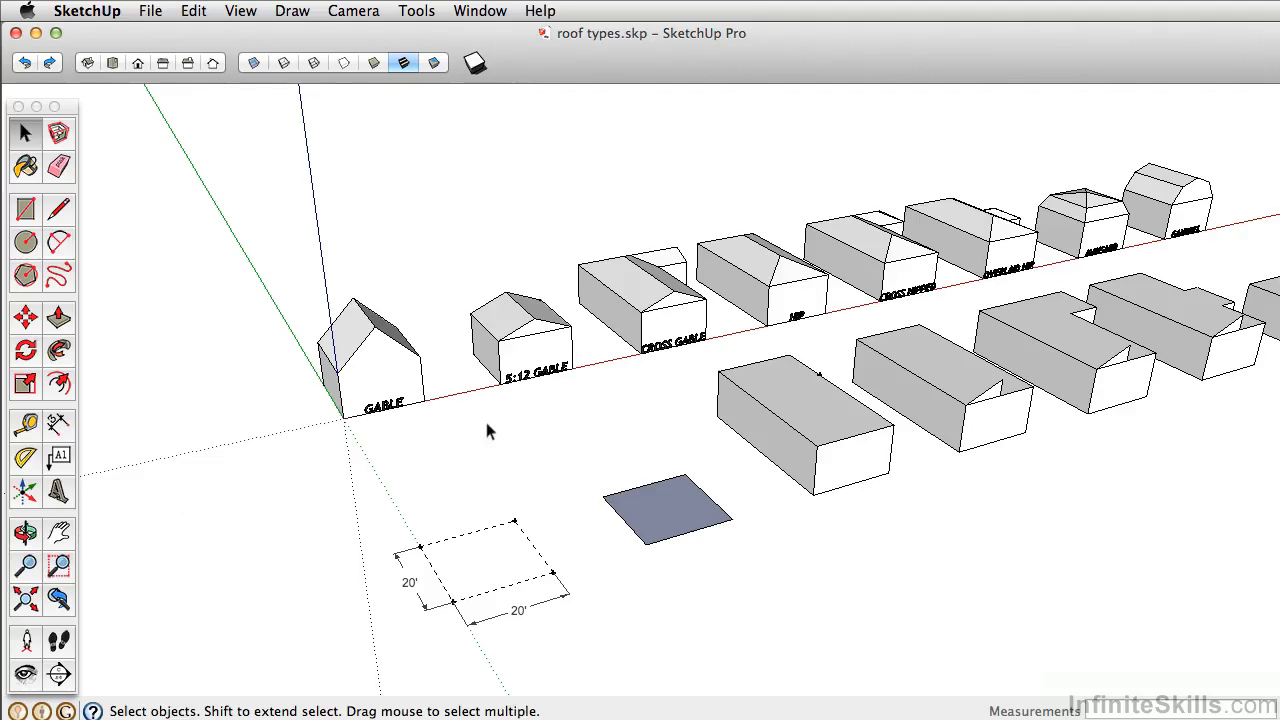
Zoom in and out repeatedly on the roof-types houses with the scroll wheel.
{"action": "scroll", "coordinate": [487, 430], "scroll_direction": "down", "scroll_amount": 5}
{"action": "scroll", "coordinate": [487, 430], "scroll_direction": "up", "scroll_amount": 4}
{"action": "scroll", "coordinate": [487, 430], "scroll_direction": "down", "scroll_amount": 2}
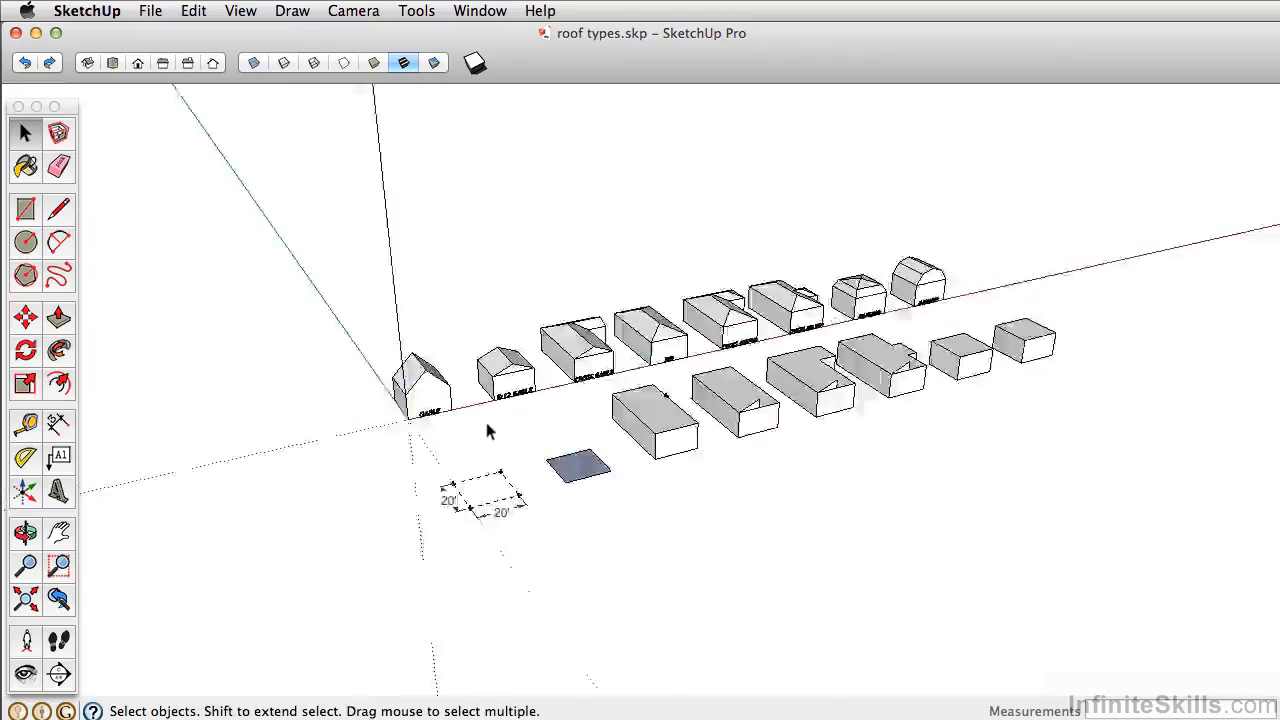
{"action": "scroll", "coordinate": [487, 428], "scroll_direction": "up", "scroll_amount": 2}
{"action": "scroll", "coordinate": [487, 428], "scroll_direction": "down", "scroll_amount": 4}
{"action": "scroll", "coordinate": [487, 428], "scroll_direction": "up", "scroll_amount": 4}
{"action": "scroll", "coordinate": [487, 428], "scroll_direction": "down", "scroll_amount": 3}
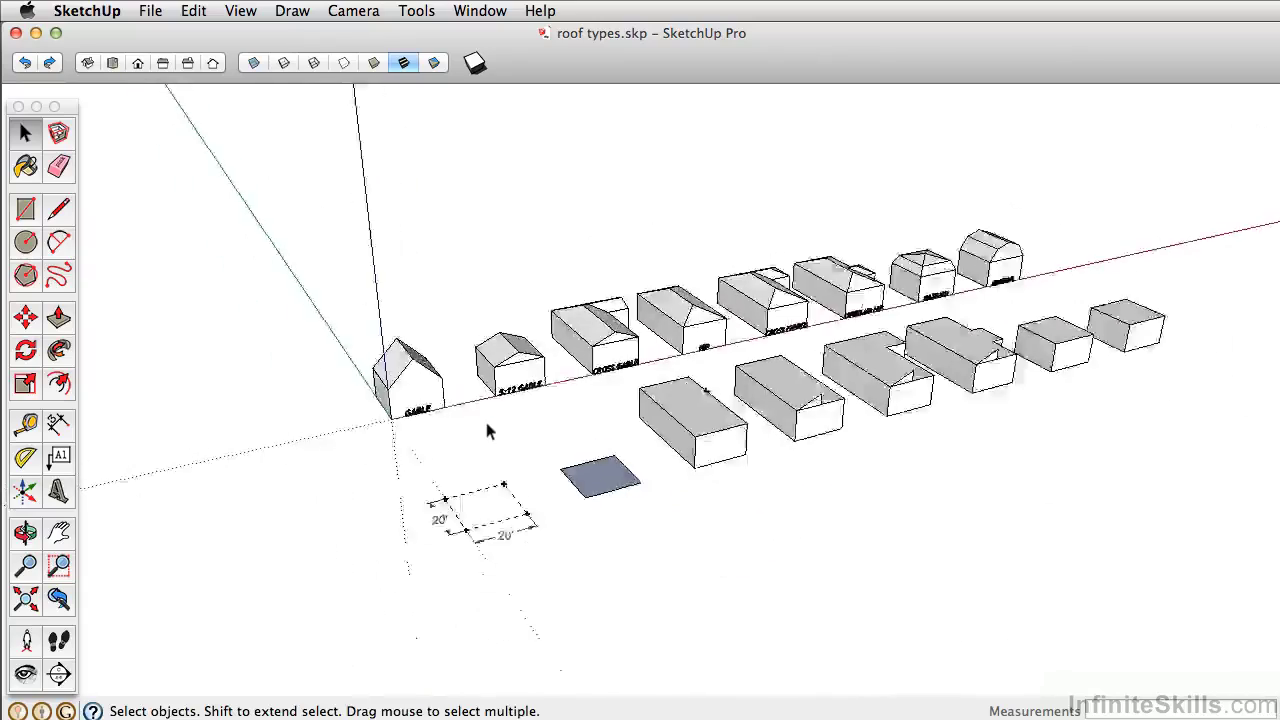
{"action": "scroll", "coordinate": [487, 430], "scroll_direction": "up", "scroll_amount": 3}
Orbit the model to a new angle, then look down on the houses from above.
{"action": "key", "text": "o"}
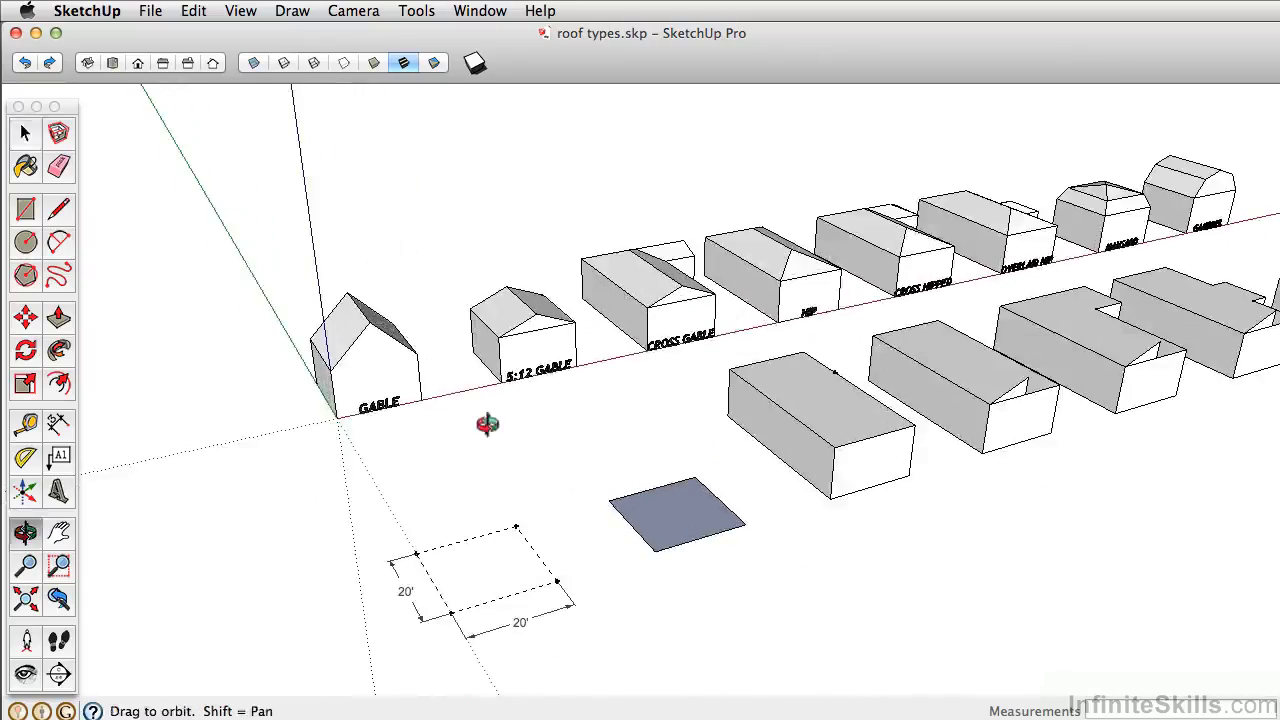
{"action": "key", "text": "space"}
{"action": "key", "text": "o"}
{"action": "left_click_drag", "start_coordinate": [487, 424], "coordinate": [471, 451]}
{"action": "key", "text": "space"}
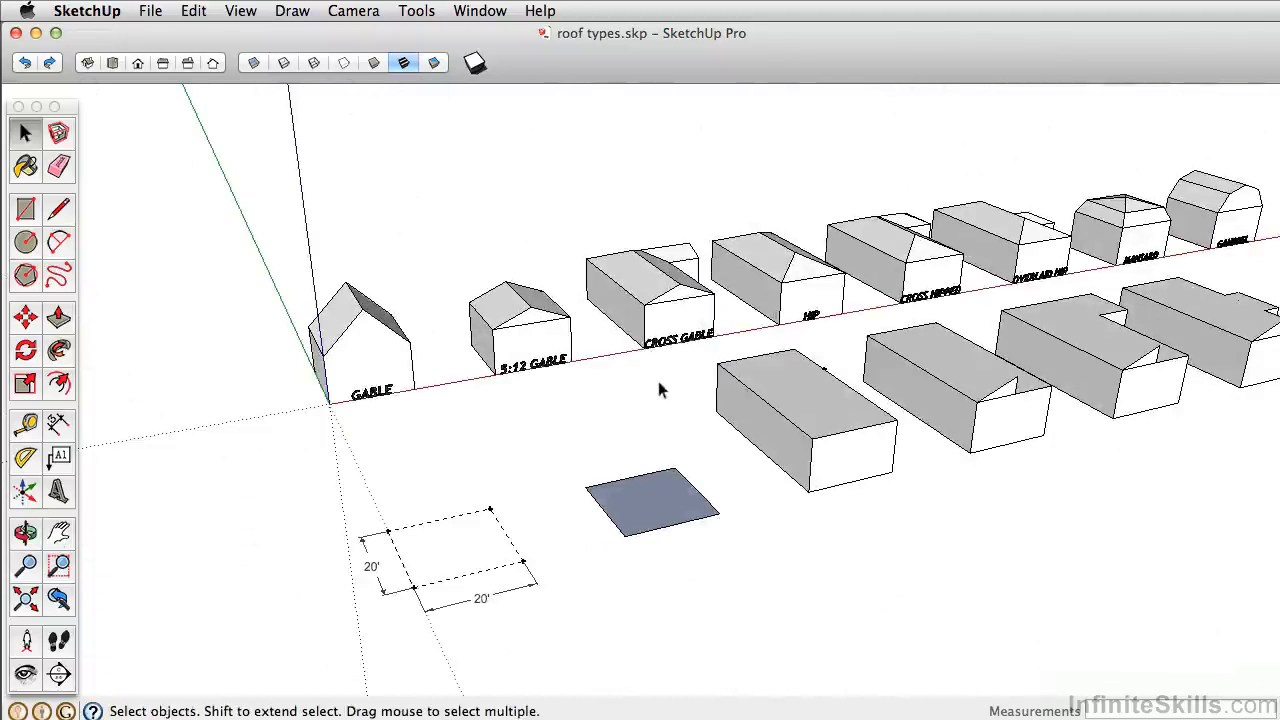
{"action": "key", "text": "o"}
{"action": "left_click_drag", "start_coordinate": [659, 383], "coordinate": [251, 580]}
{"action": "key", "text": "space"}
Pan the scene sideways, then orbit the labelled roof rows to a higher final view.
{"action": "key", "text": "o"}
{"action": "left_click_drag", "start_coordinate": [622, 408], "coordinate": [442, 283], "text": "shift"}
{"action": "key", "text": "space"}
{"action": "middle_click_drag", "start_coordinate": [395, 567], "coordinate": [521, 559]}
{"action": "middle_click_drag", "start_coordinate": [757, 574], "coordinate": [692, 571]}
{"action": "middle_click_drag", "start_coordinate": [1163, 124], "coordinate": [558, 437]}
{"action": "middle_click_drag", "start_coordinate": [597, 391], "coordinate": [963, 557]}
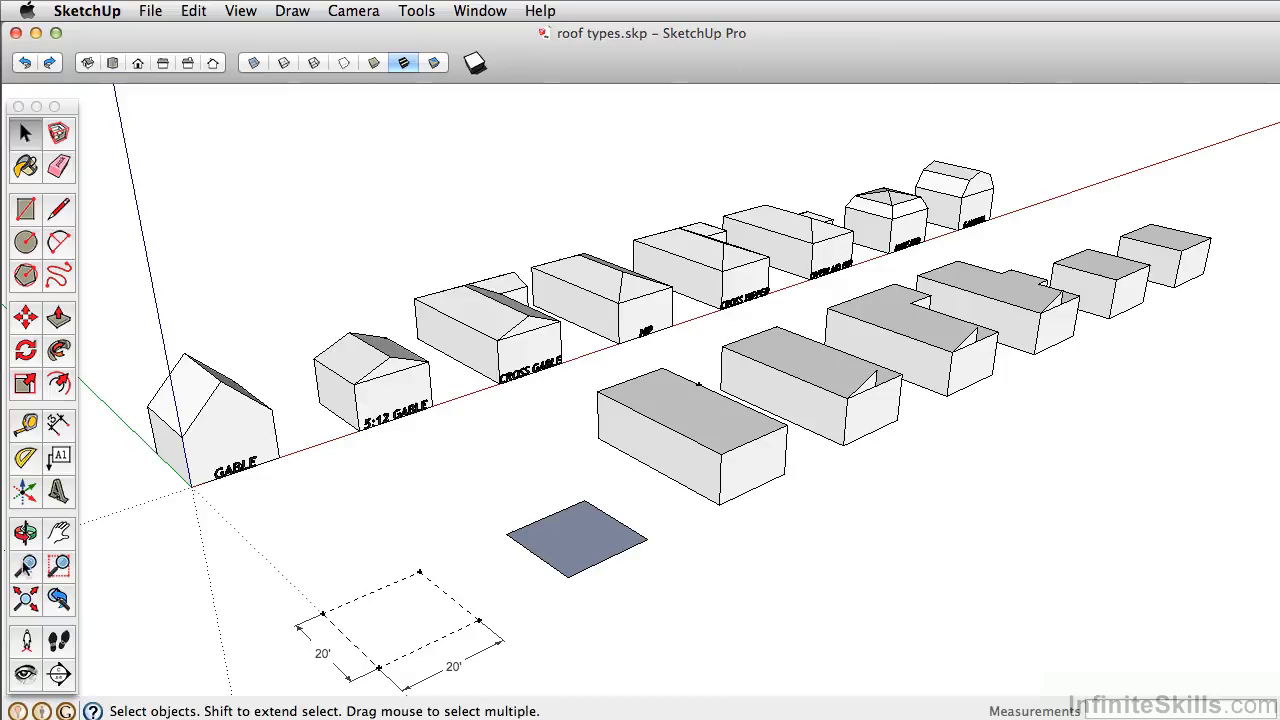
Widen the Zoom tool's field of view to 60 degrees, then zoom in on the CROSS GABLE house.
{"action": "scroll", "coordinate": [676, 400], "scroll_direction": "up", "scroll_amount": 2}
{"action": "scroll", "coordinate": [676, 400], "scroll_direction": "up", "scroll_amount": 3}
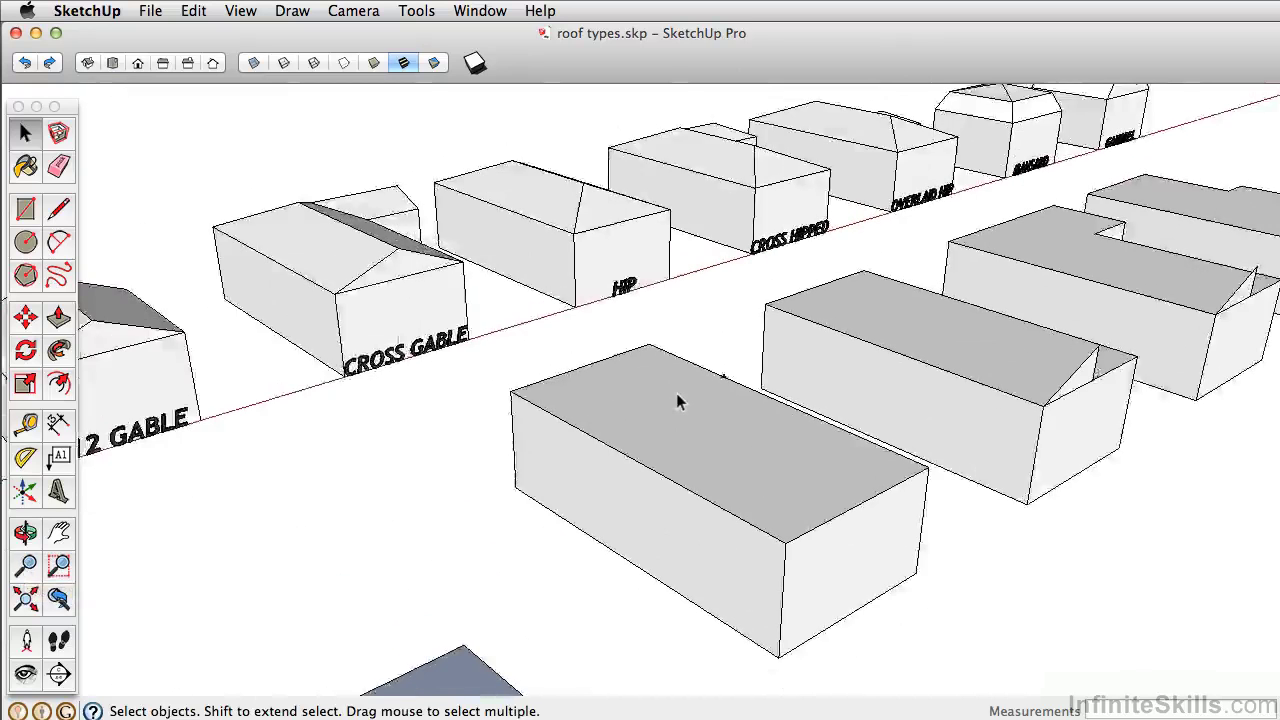
{"action": "scroll", "coordinate": [676, 400], "scroll_direction": "down", "scroll_amount": 4}
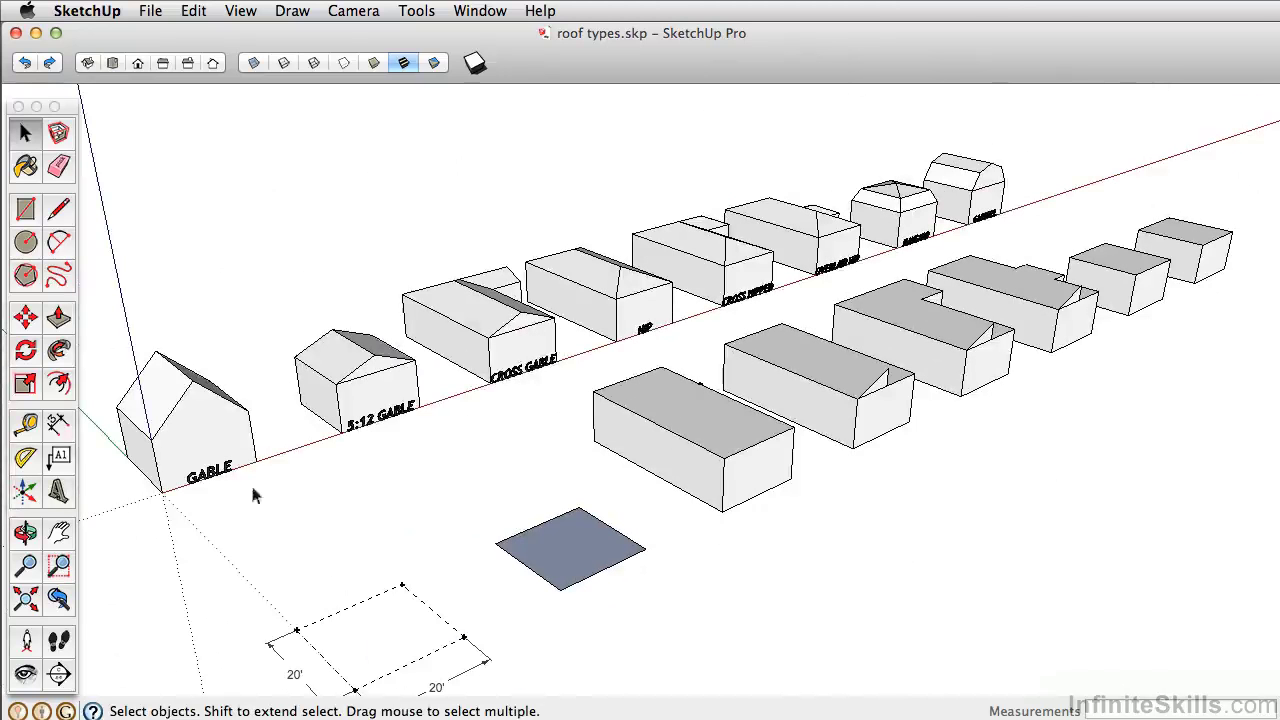
{"action": "left_click", "coordinate": [28, 567]}
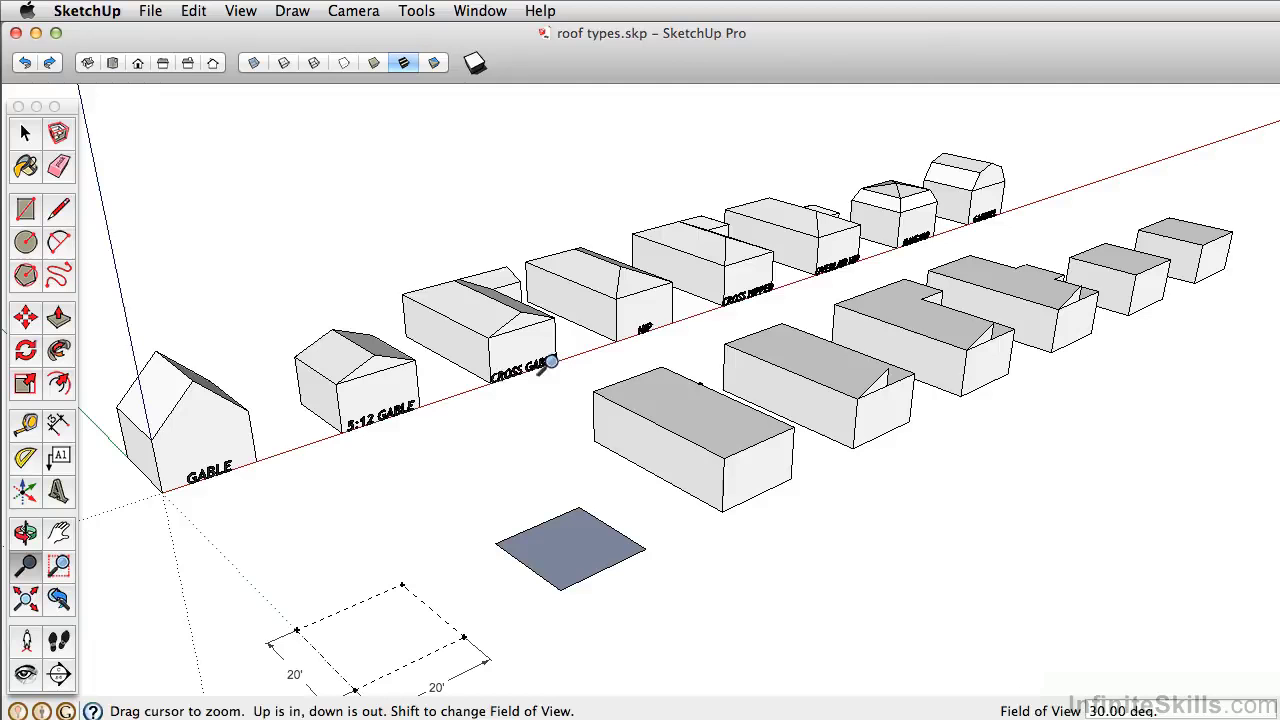
{"action": "left_click_drag", "start_coordinate": [550, 362], "coordinate": [592, 362], "text": "shift"}
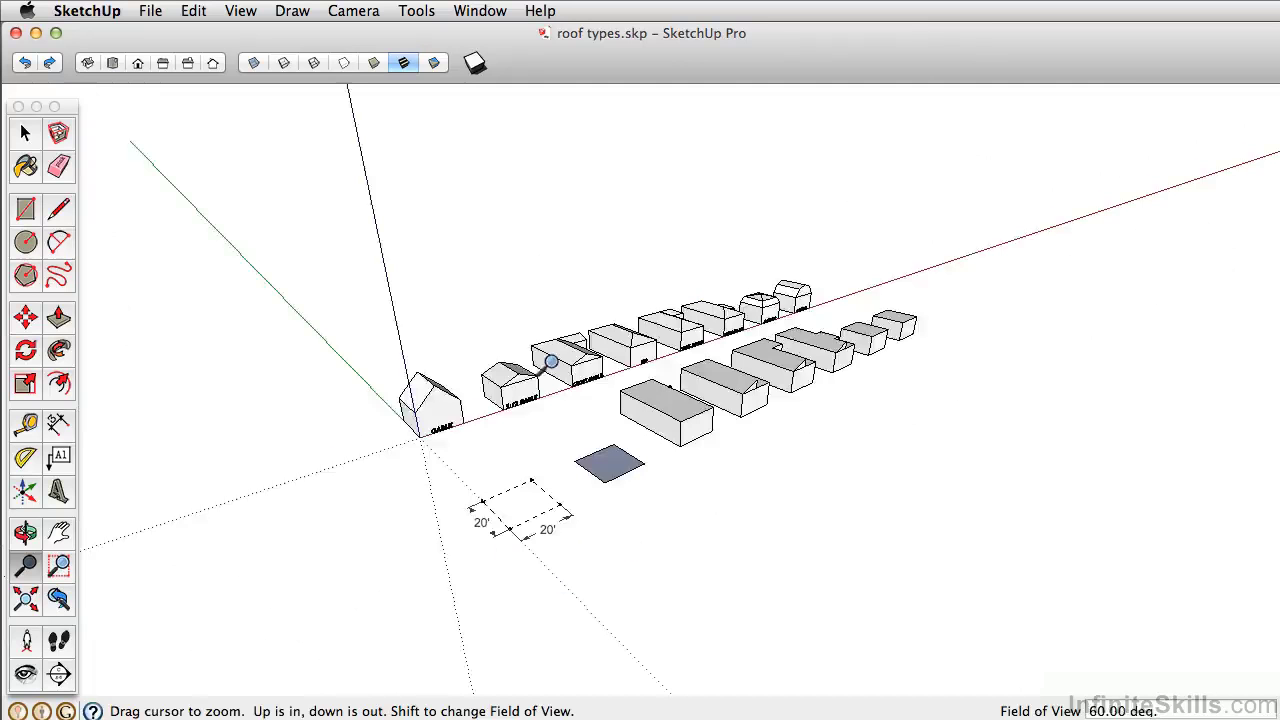
{"action": "scroll", "coordinate": [592, 362], "scroll_direction": "up", "scroll_amount": 5}
{"action": "scroll", "coordinate": [655, 421], "scroll_direction": "up", "scroll_amount": 3}
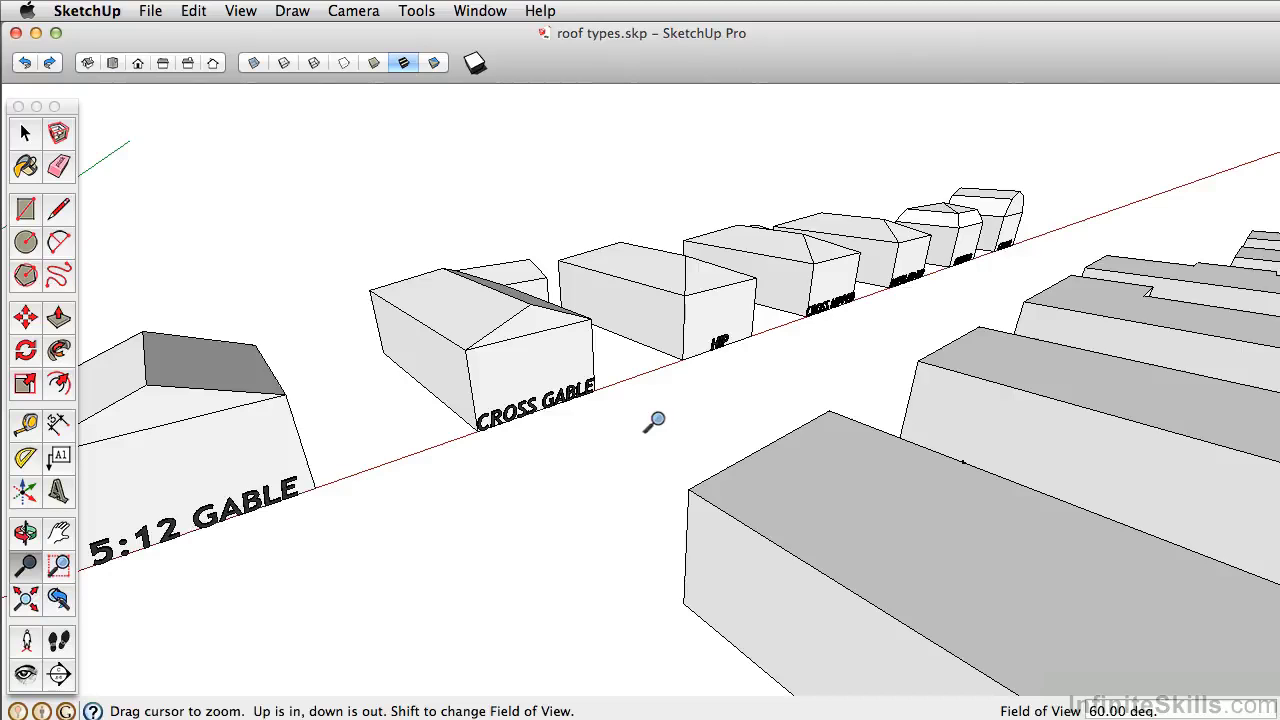
Try camera focal lengths of 30 mm, 20 mm and 100 mm in turn.
{"action": "type", "text": "3"}
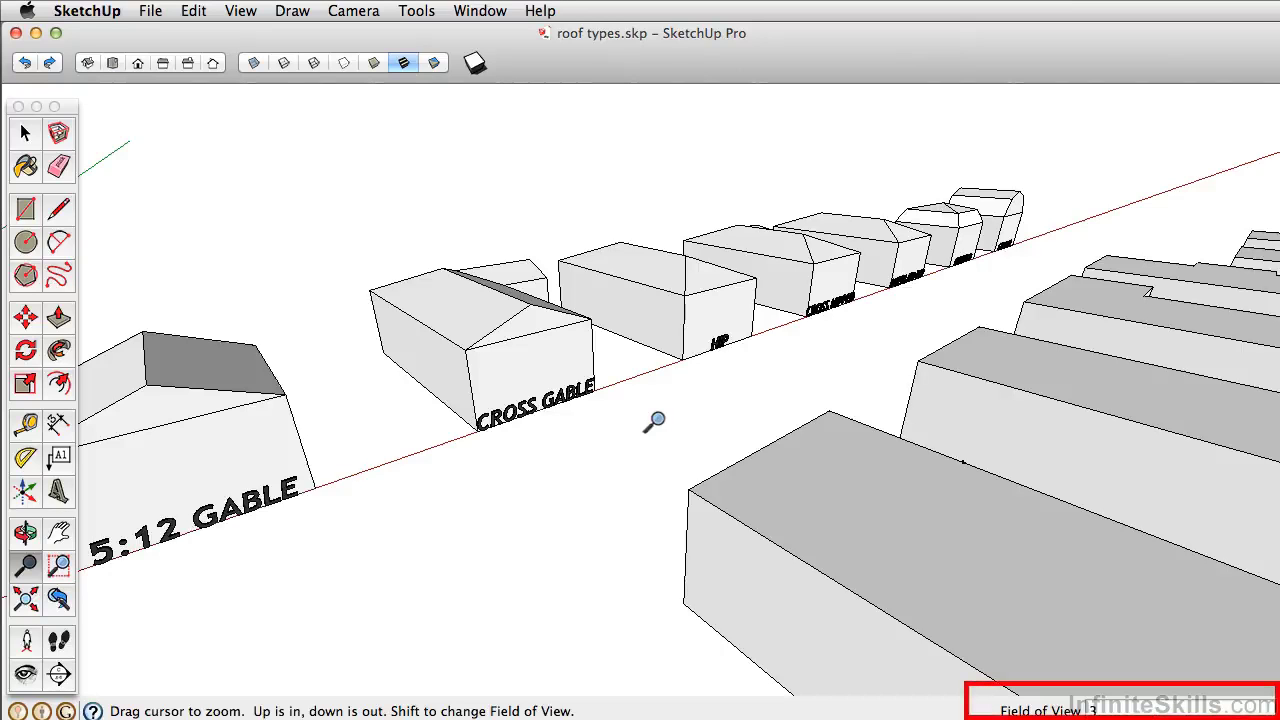
{"action": "type", "text": "0mm"}
{"action": "key", "text": "Return"}
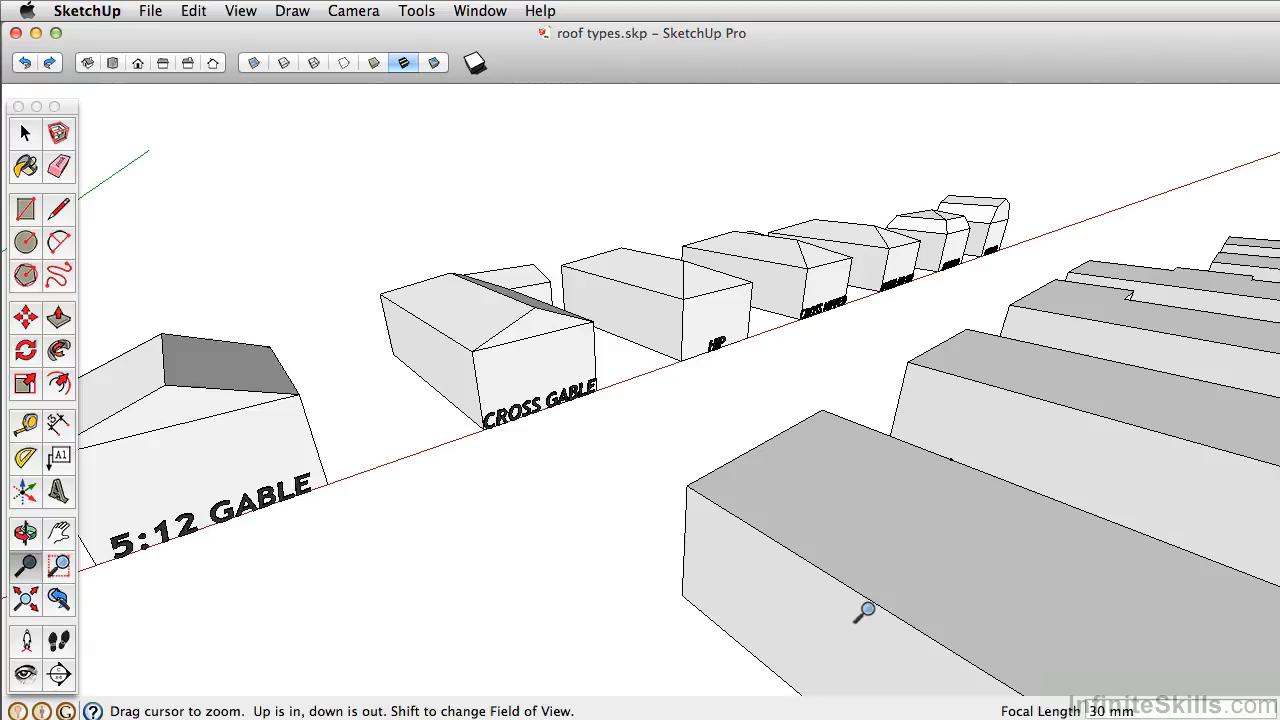
{"action": "type", "text": "20 mm"}
{"action": "key", "text": "Return"}
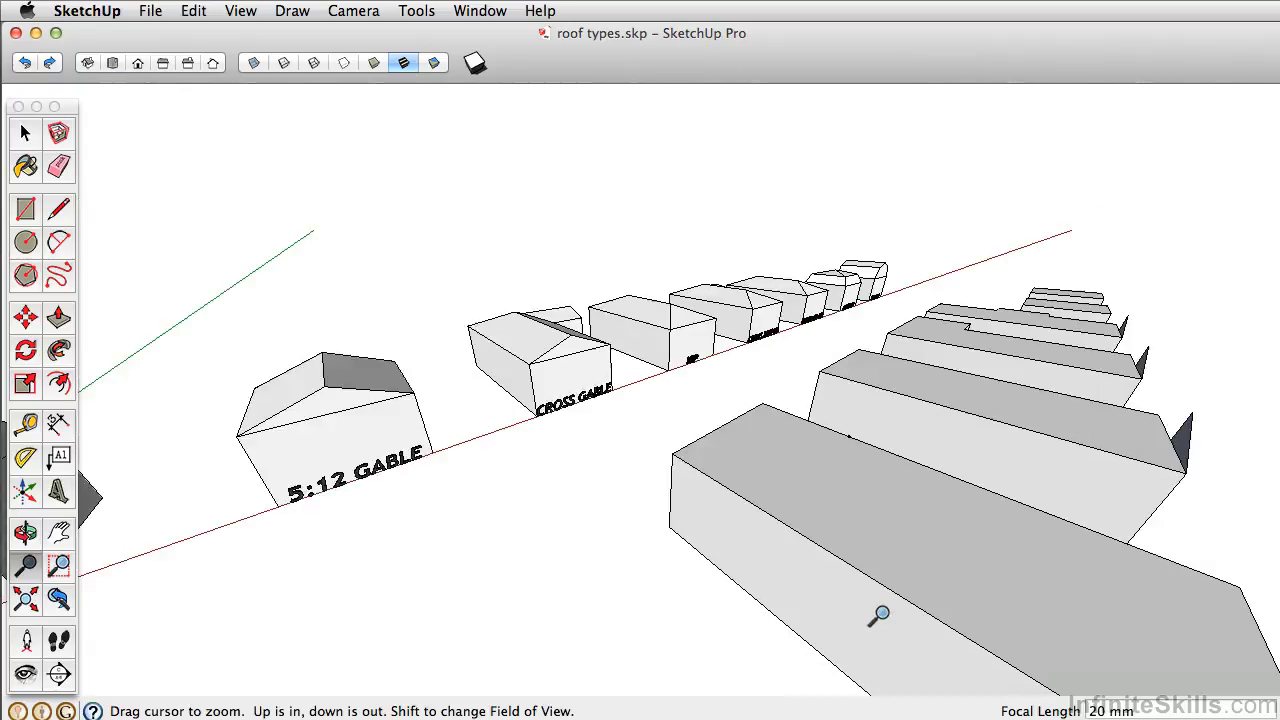
{"action": "type", "text": "100"}
{"action": "key", "text": "Return"}
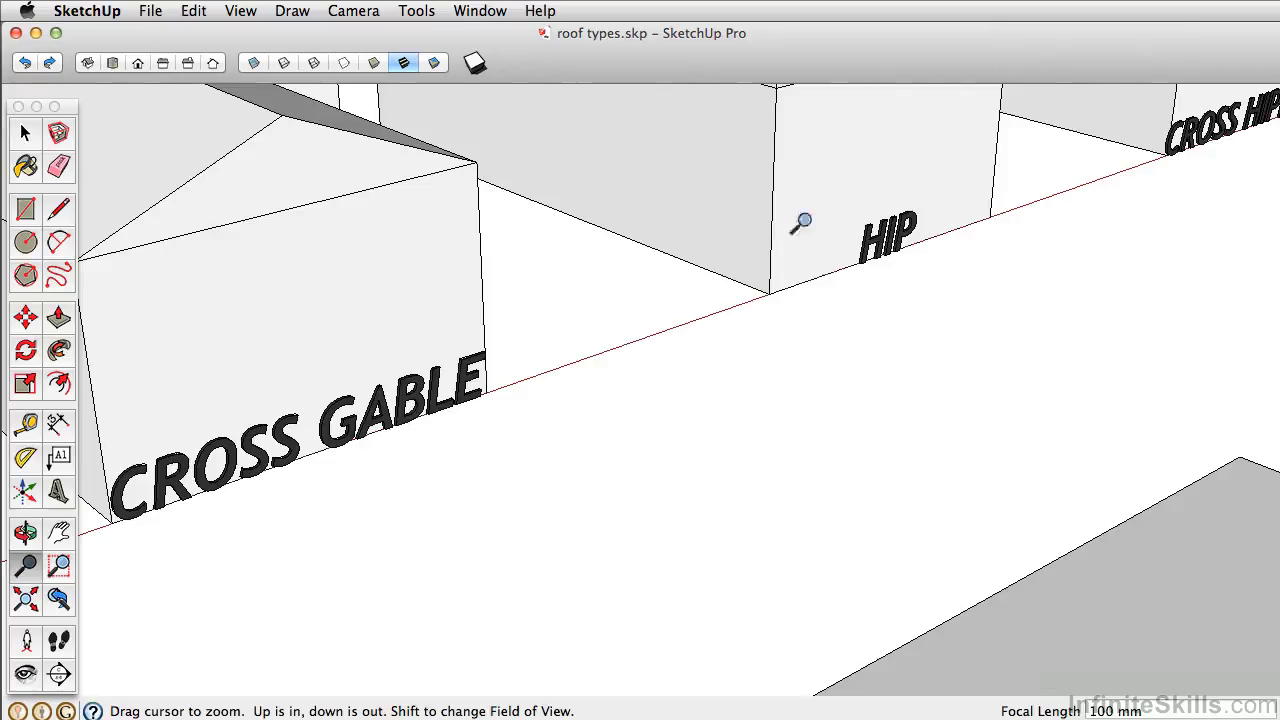
Re-angle the house row, then set the field of view back to 30 degrees.
{"action": "scroll", "coordinate": [787, 272], "scroll_direction": "down", "scroll_amount": 10}
{"action": "scroll", "coordinate": [787, 272], "scroll_direction": "down", "scroll_amount": 3}
{"action": "middle_click_drag", "start_coordinate": [787, 272], "coordinate": [778, 330]}
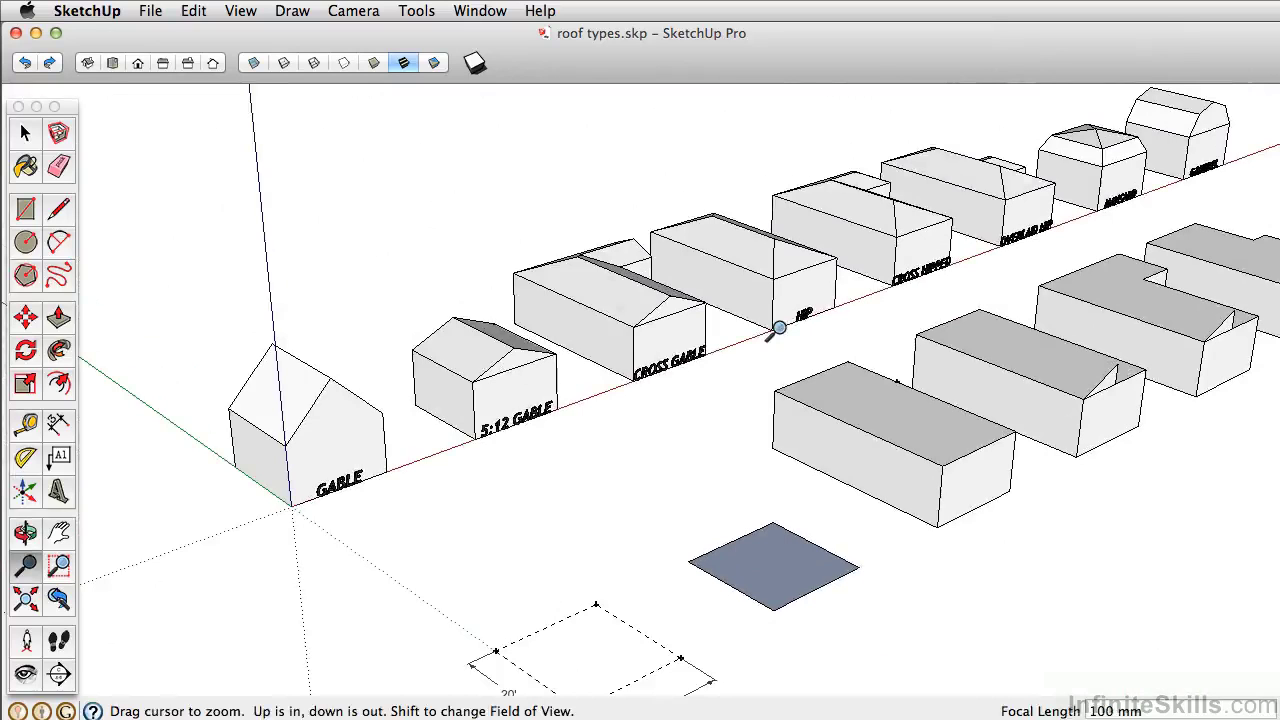
{"action": "type", "text": "30deg"}
{"action": "key", "text": "Return"}
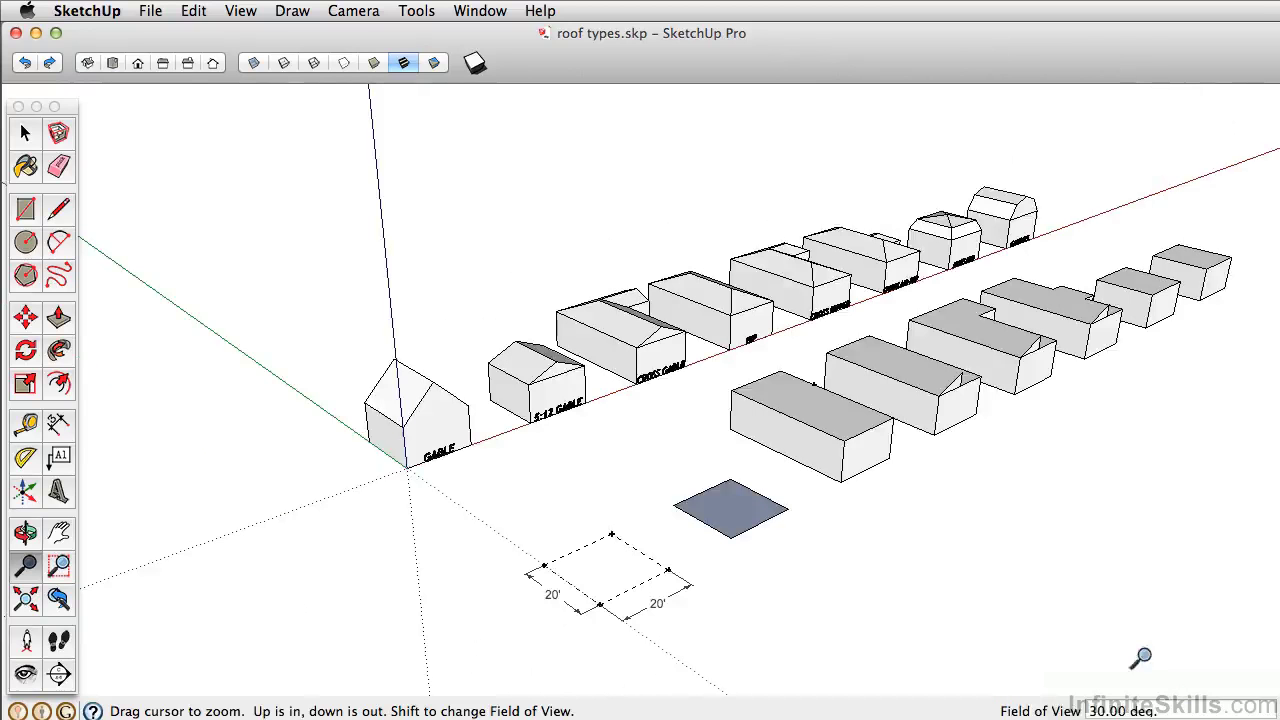
Use Zoom Extents, orbit and zoom to a new angle, then use Zoom Extents again.
{"action": "scroll", "coordinate": [615, 470], "scroll_direction": "up", "scroll_amount": 1}
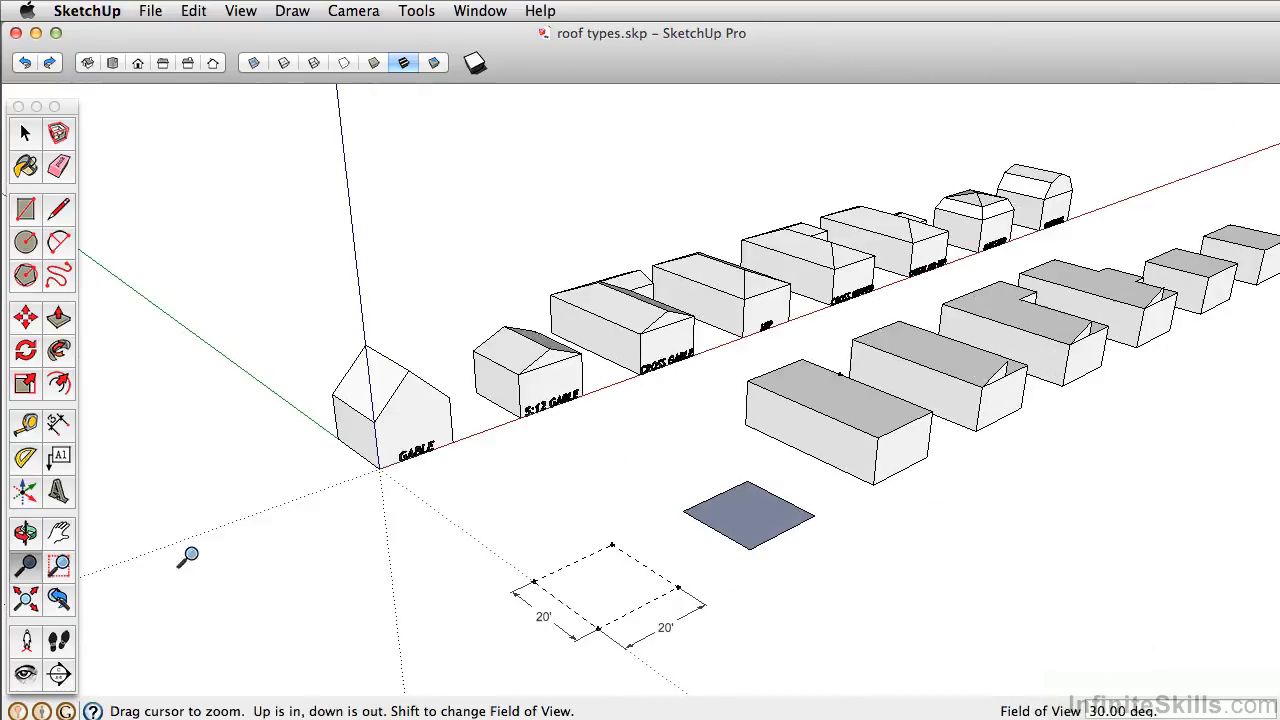
{"action": "left_click", "coordinate": [26, 600]}
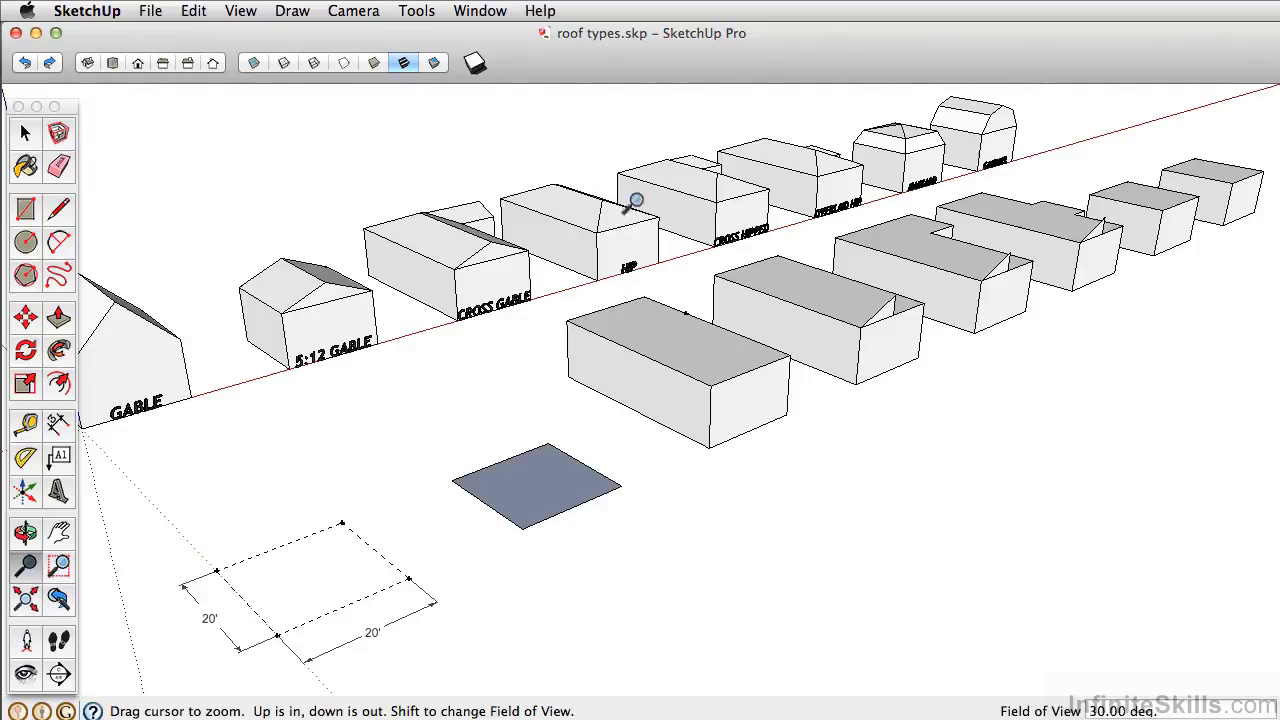
{"action": "middle_click_drag", "start_coordinate": [630, 207], "coordinate": [672, 272]}
{"action": "scroll", "coordinate": [668, 268], "scroll_direction": "up", "scroll_amount": 5}
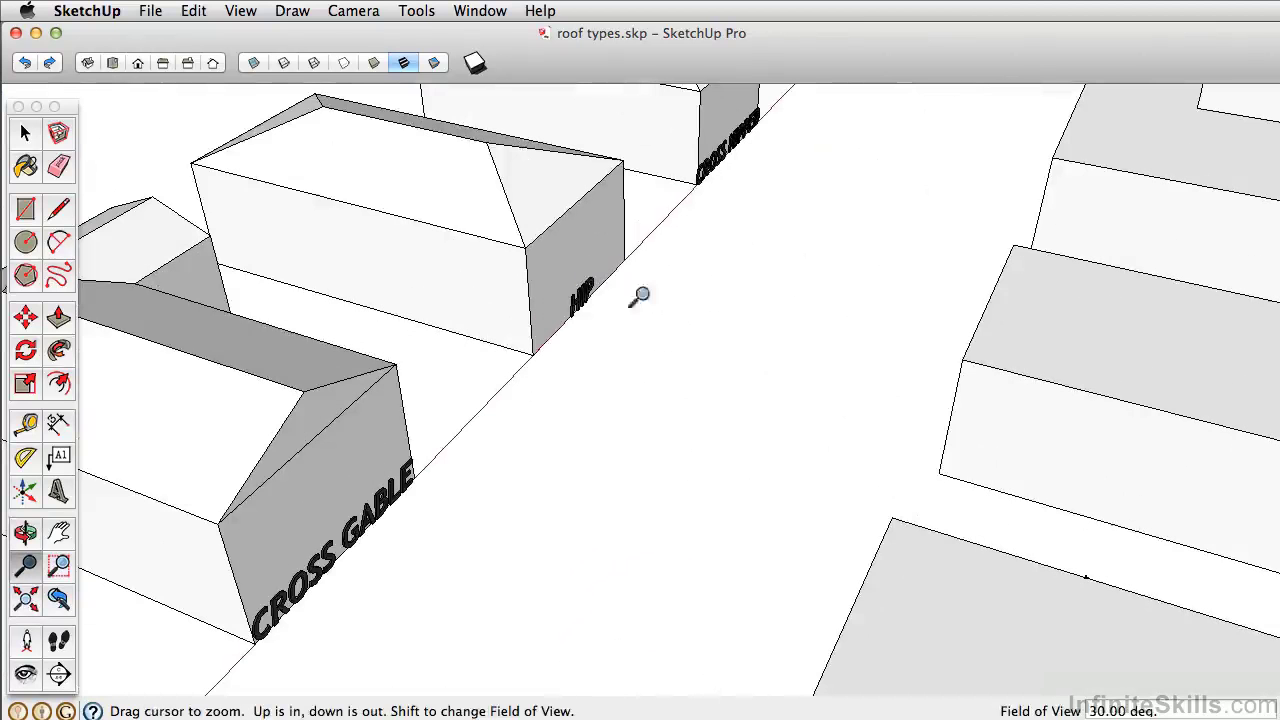
{"action": "left_click", "coordinate": [26, 600]}
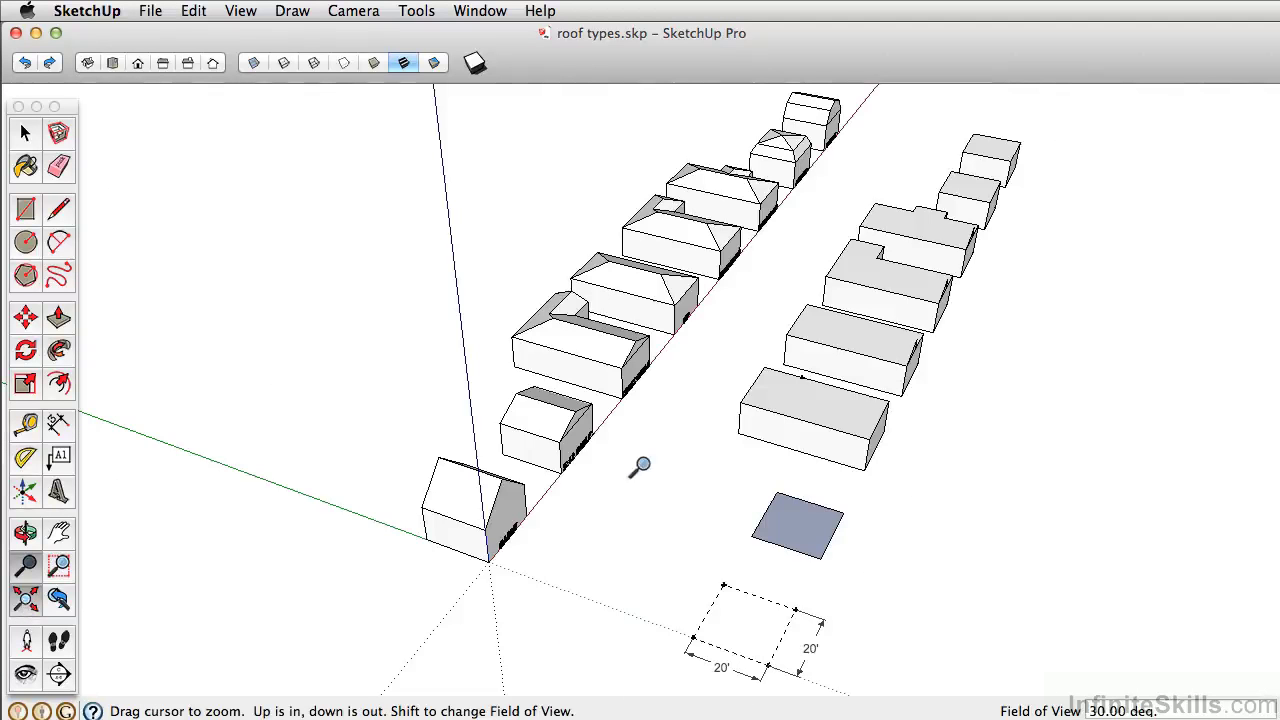